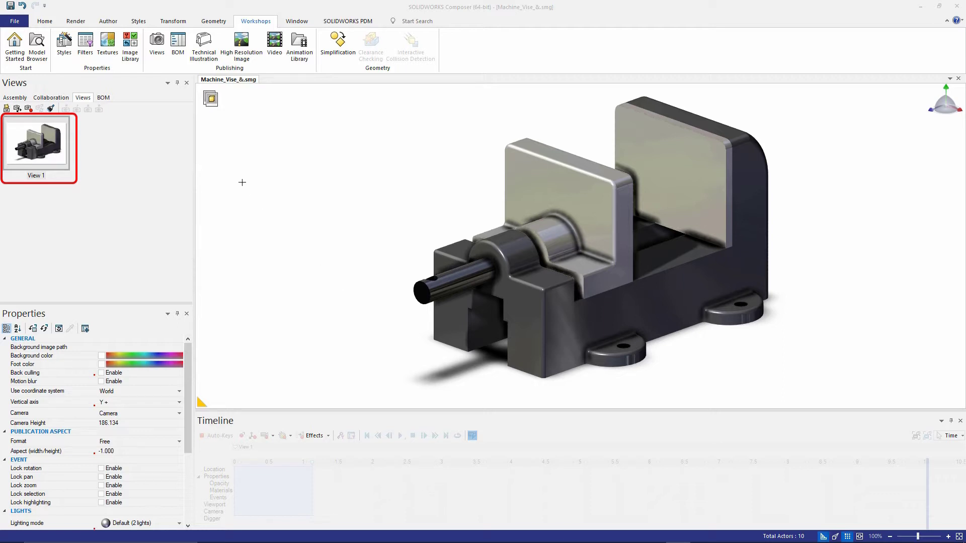
# Enter animation mode and key the View 1 camera at time 0 on the timeline
pyautogui.click(210, 99)
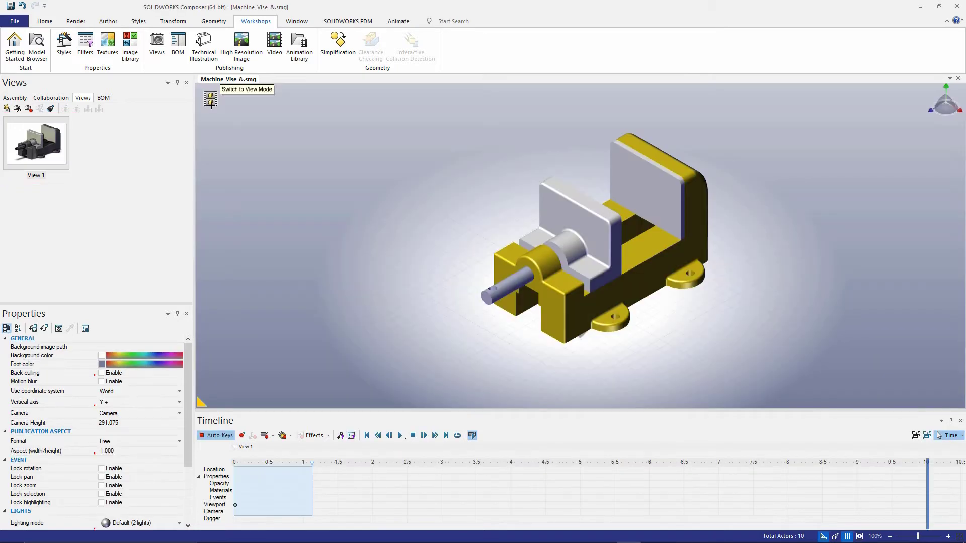
pyautogui.moveTo(928, 463); pyautogui.dragTo(234, 462)
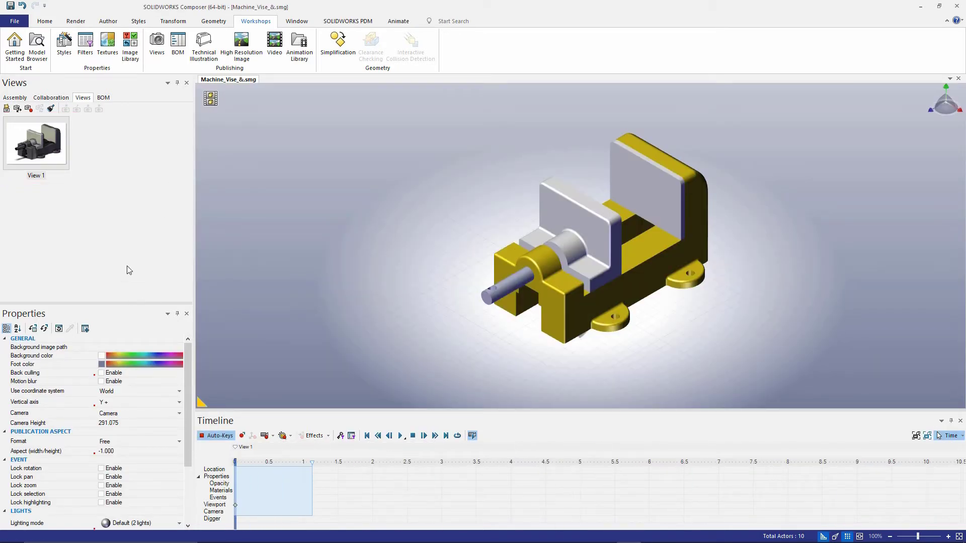
pyautogui.moveTo(33, 144); pyautogui.dragTo(234, 473)
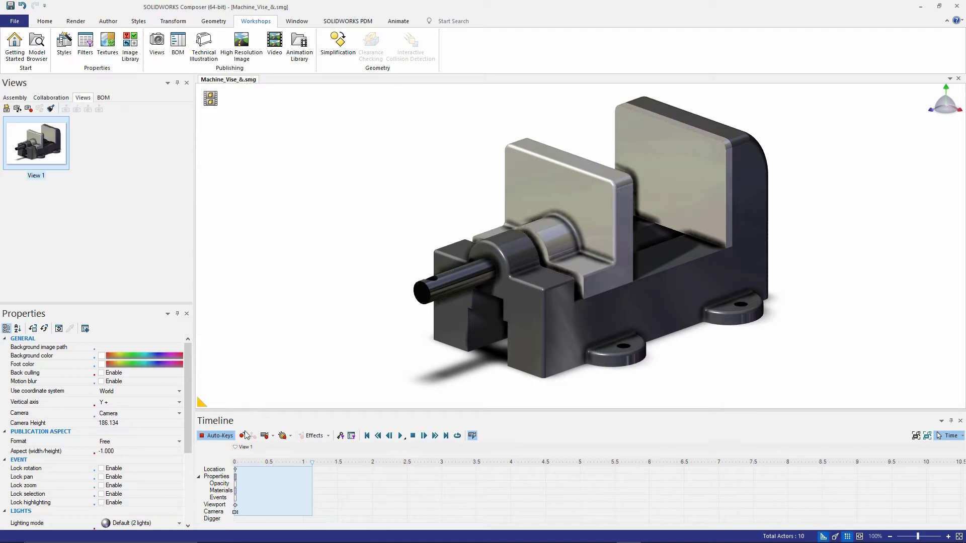
# Open the Animation Library and pick the screw template from the Motion group
pyautogui.click(300, 48)
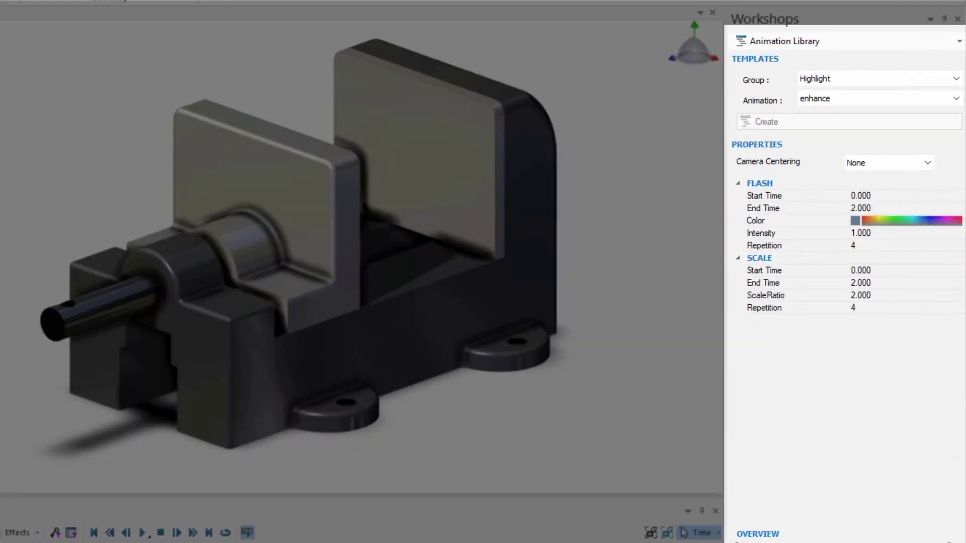
pyautogui.click(878, 80)
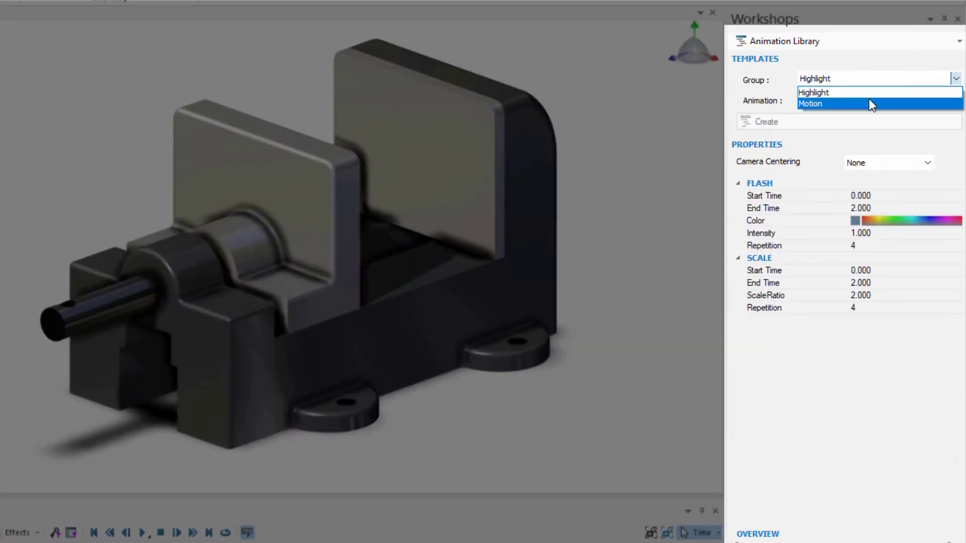
pyautogui.click(868, 100)
pyautogui.click(868, 100)
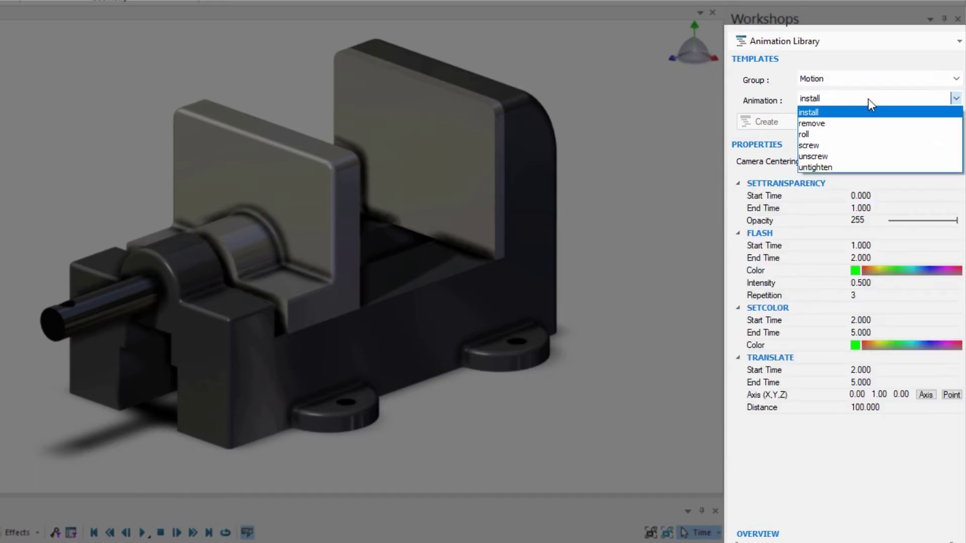
pyautogui.click(871, 146)
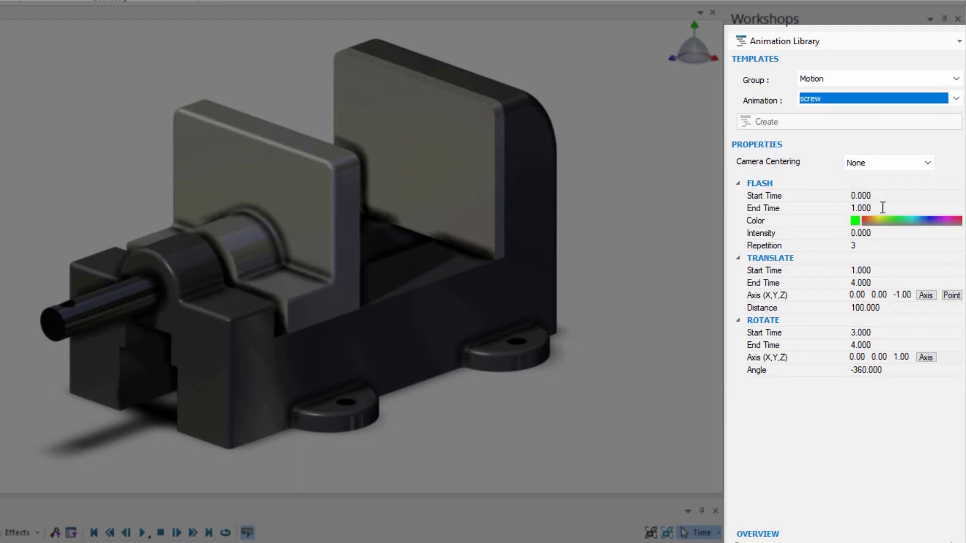
# Set the screw translate to end at 10 s with a distance of 75.3
pyautogui.click(857, 284)
pyautogui.press('BackSpace')
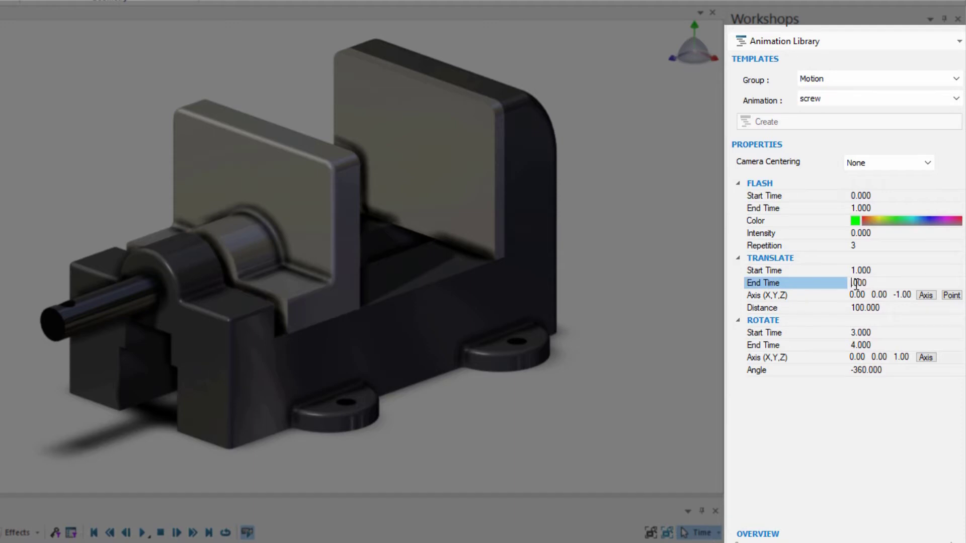
pyautogui.write('10')
pyautogui.click(858, 388)
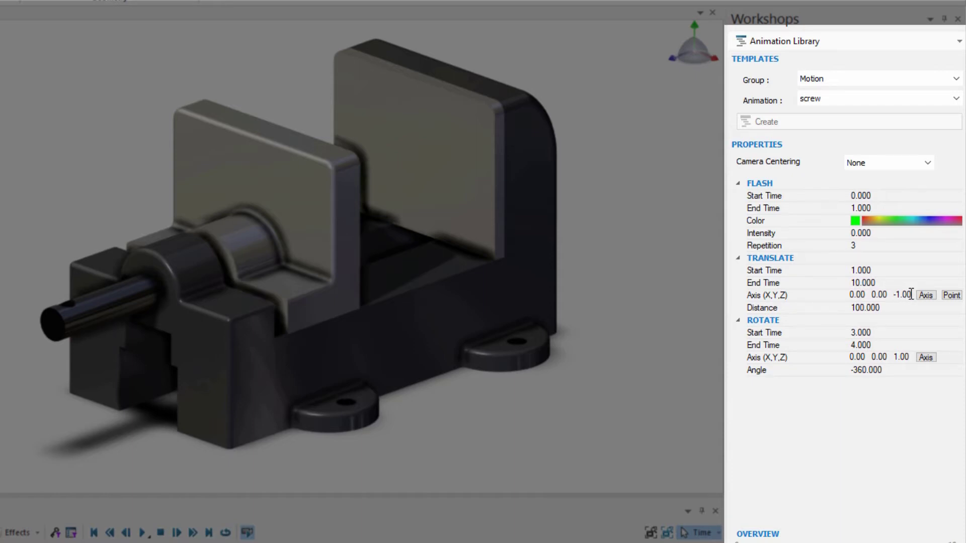
pyautogui.click(903, 307)
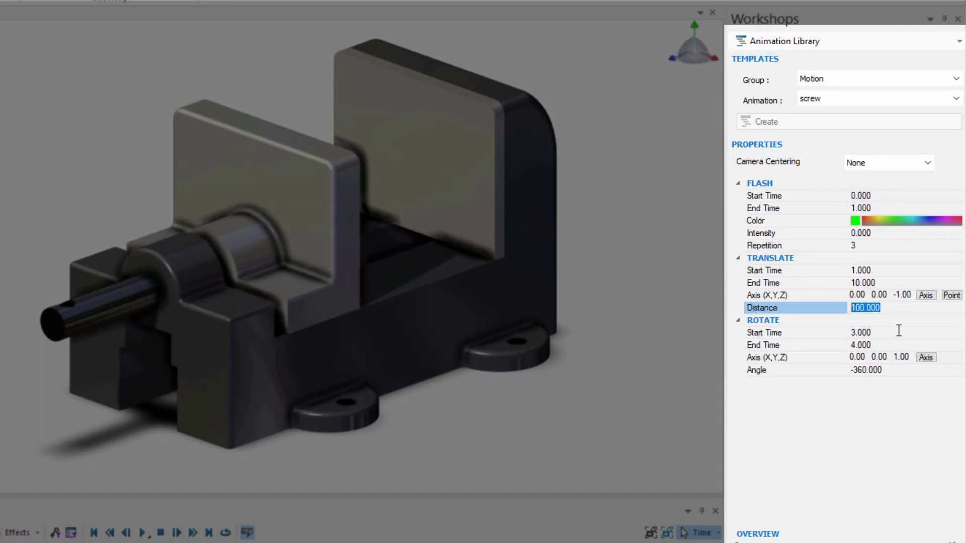
pyautogui.write('75.3')
# Set the screw rotate to start at 1 s and end at 10 s
pyautogui.click(857, 332)
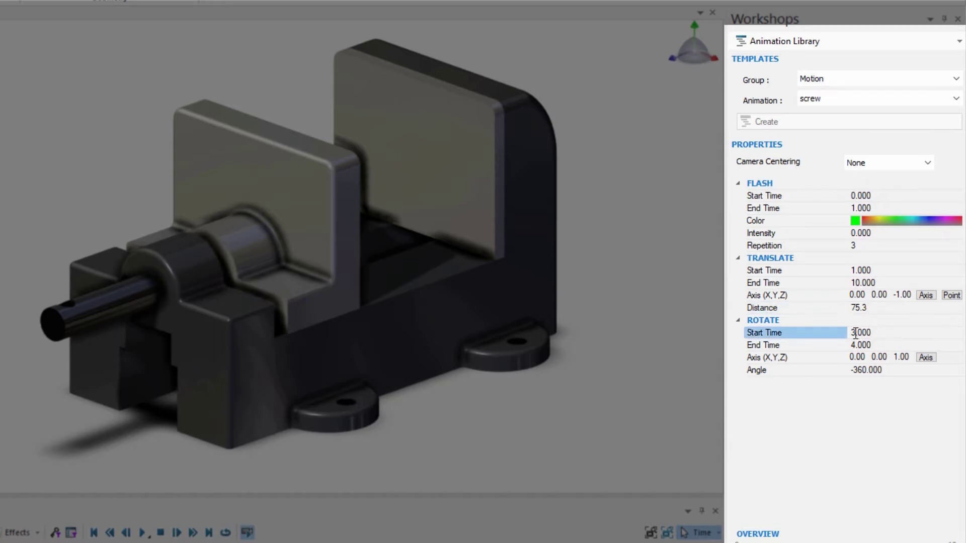
pyautogui.write('1')
pyautogui.click(855, 345)
pyautogui.press('BackSpace')
pyautogui.write('10')
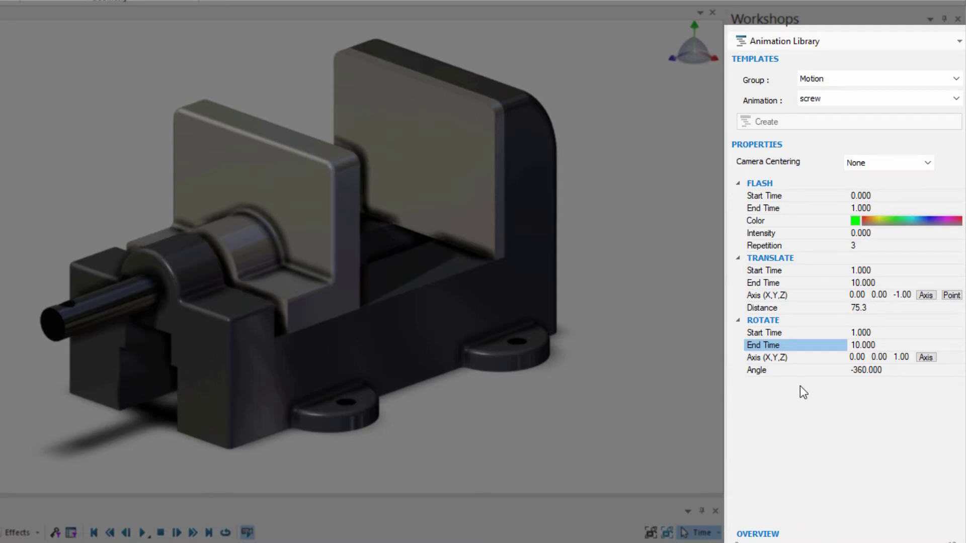
pyautogui.click(862, 371)
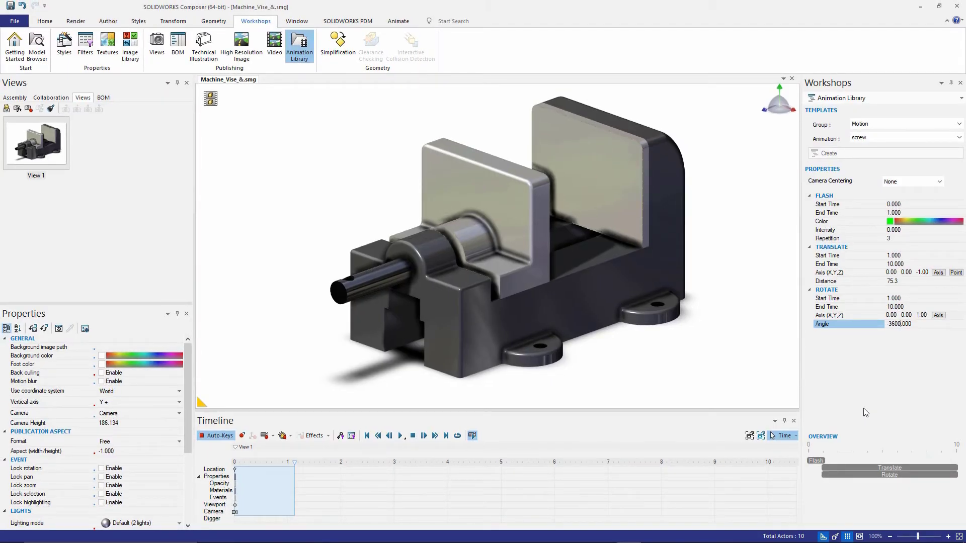
# Apply the screw animation with a -3600 rotate angle to the lead screw, then select the moving jaw
pyautogui.click(358, 291)
pyautogui.click(359, 291)
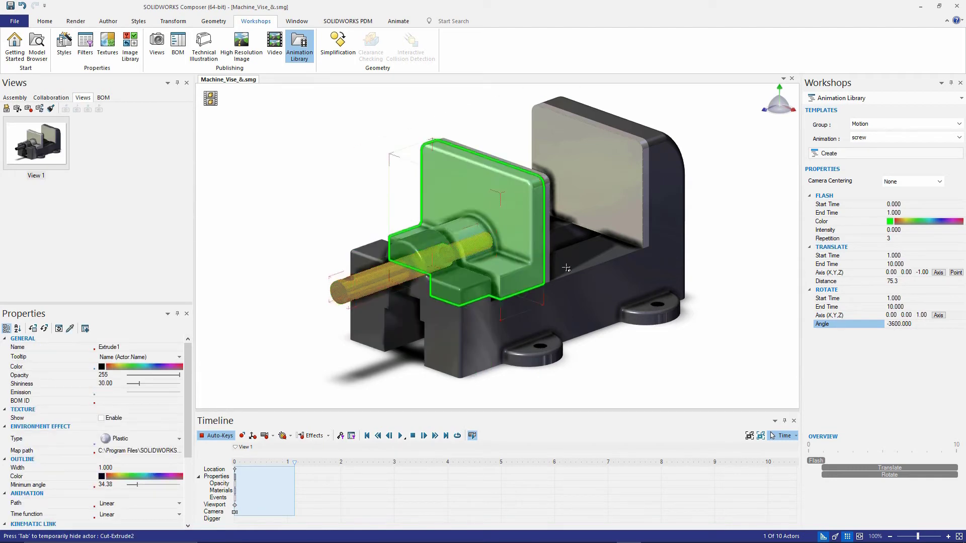
pyautogui.click(819, 154)
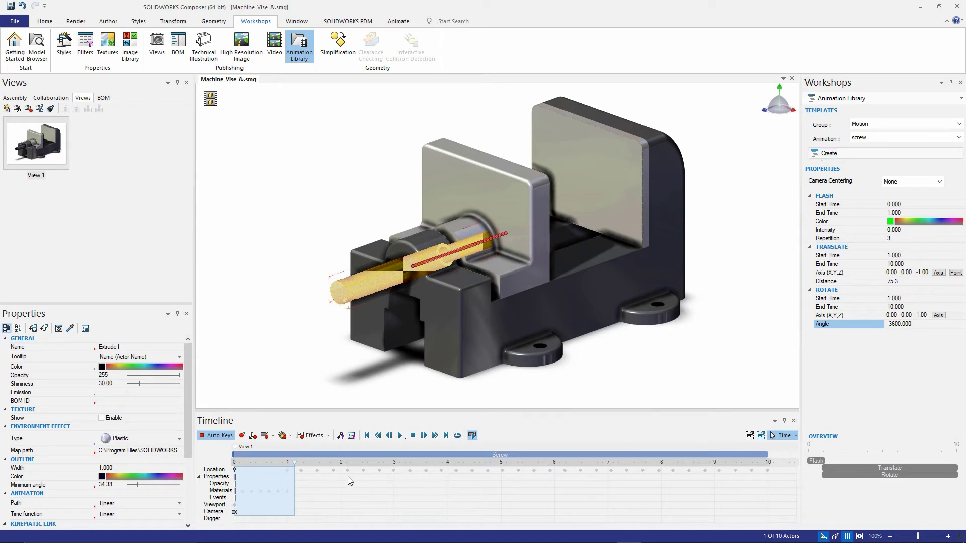
pyautogui.click(504, 385)
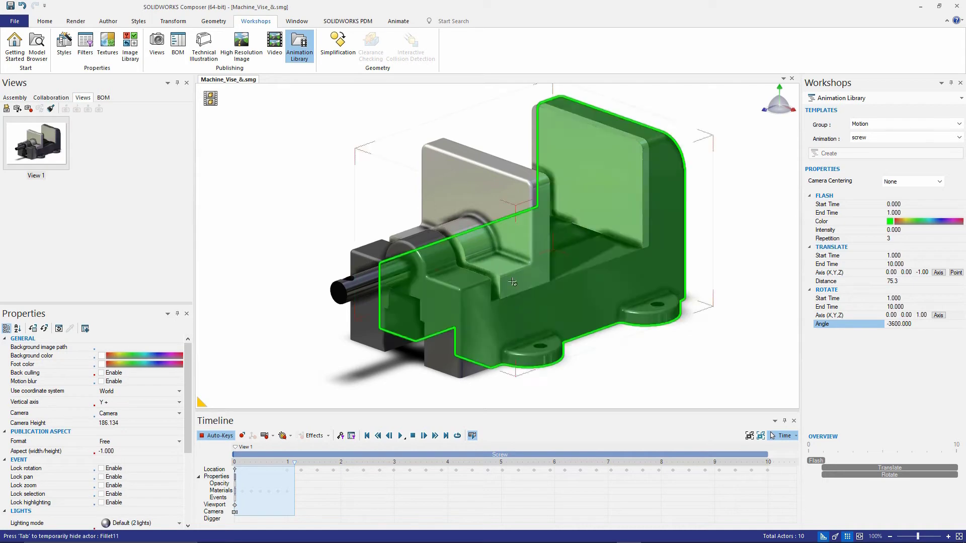
pyautogui.click(518, 208)
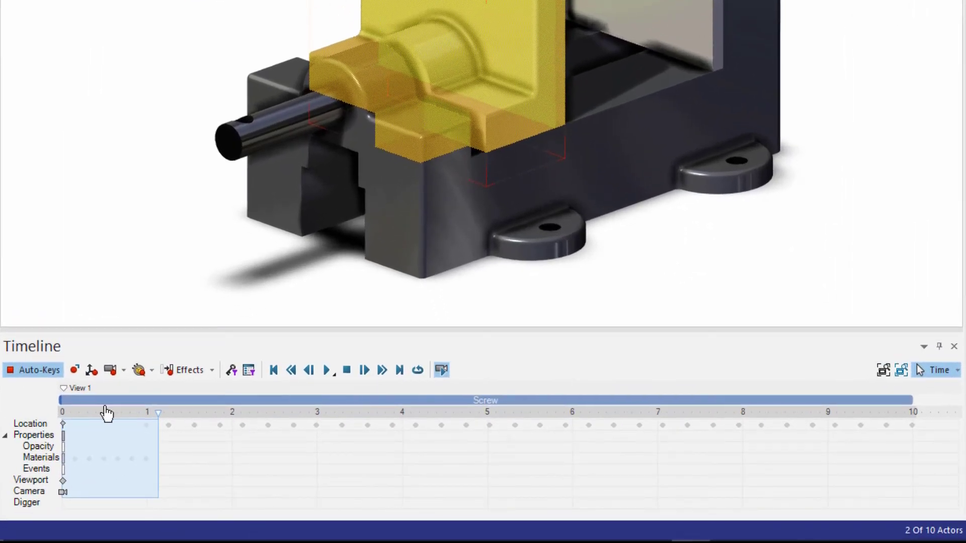
# Show only the jaw's keys and shift its start keys to 1 second
pyautogui.click(231, 370)
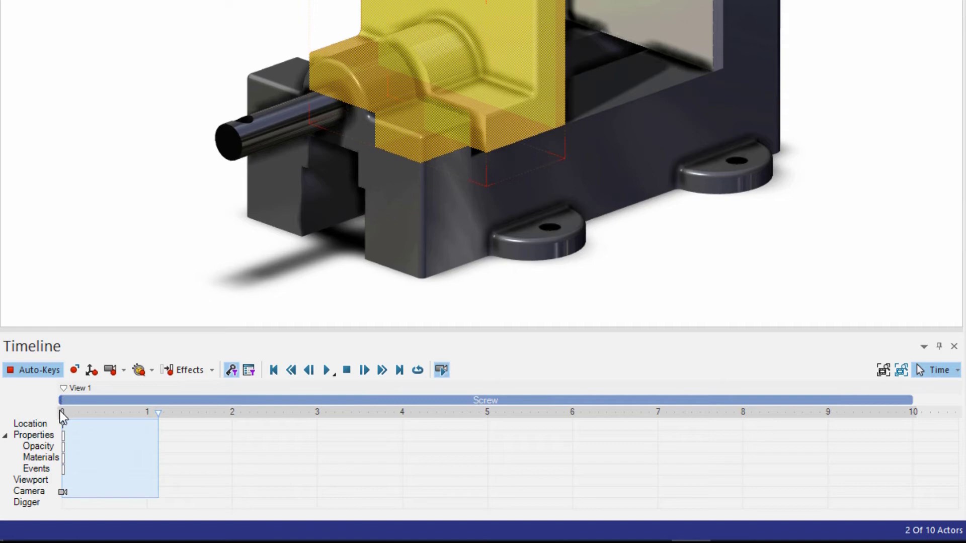
pyautogui.moveTo(62, 414); pyautogui.dragTo(148, 418)
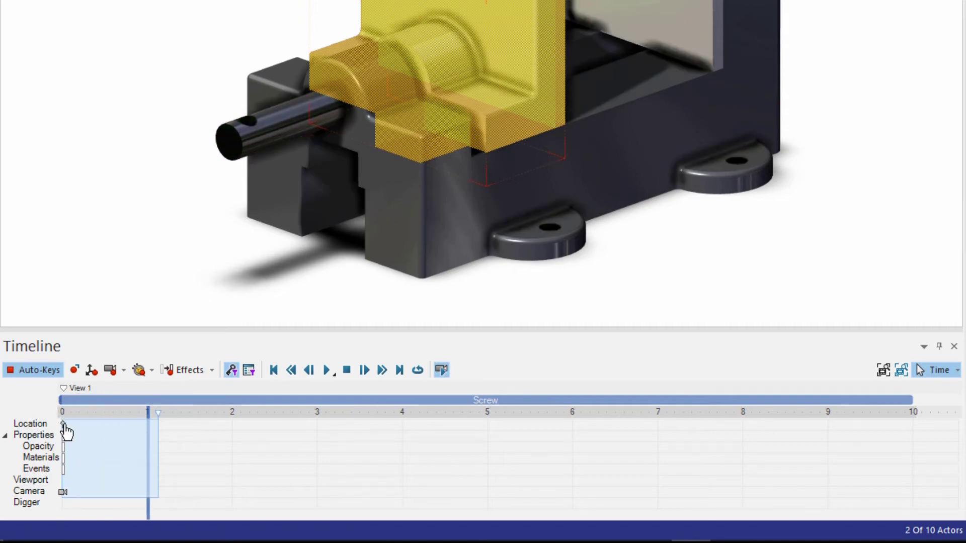
pyautogui.moveTo(65, 425); pyautogui.dragTo(148, 429)
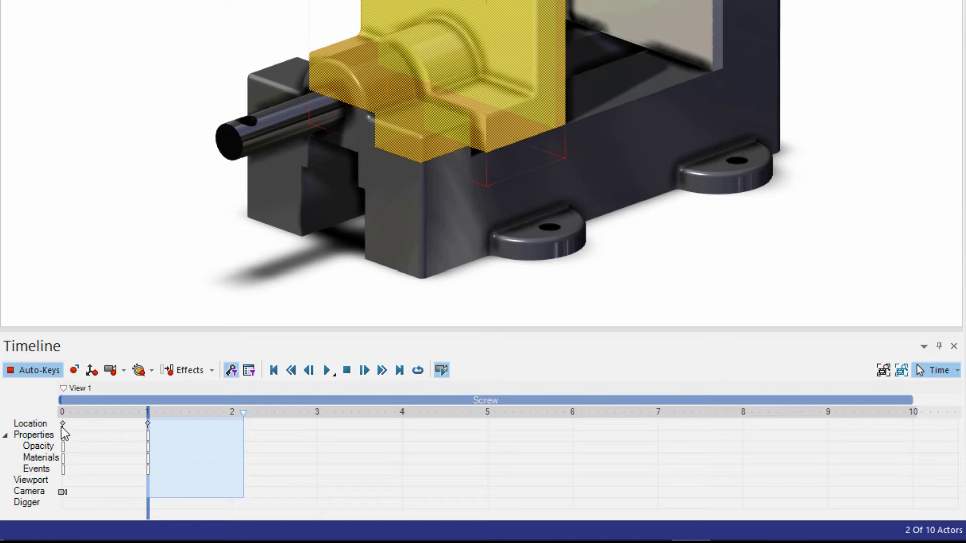
# Advance the time cursor to 10 seconds and bring up the jaw's move handles
pyautogui.moveTo(148, 411); pyautogui.dragTo(914, 435)
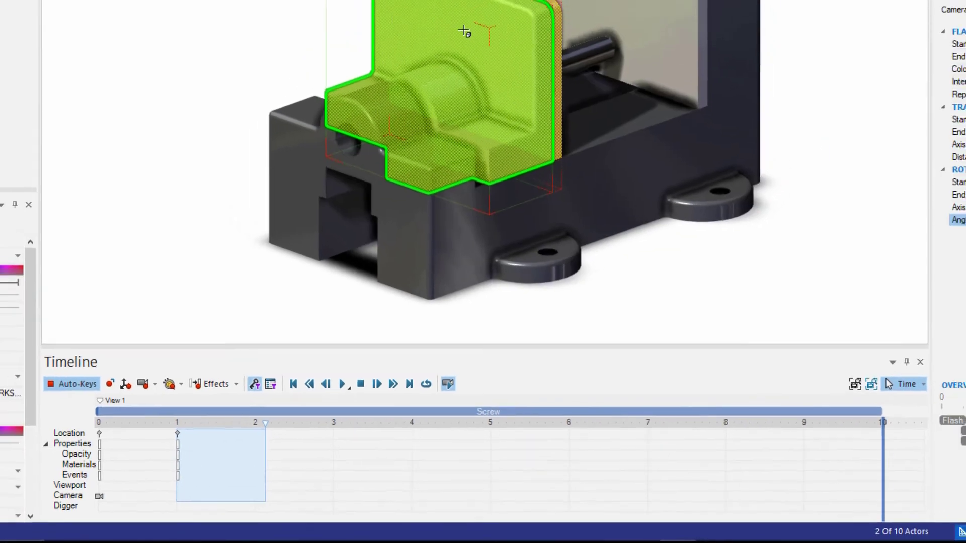
pyautogui.rightClick(487, 166)
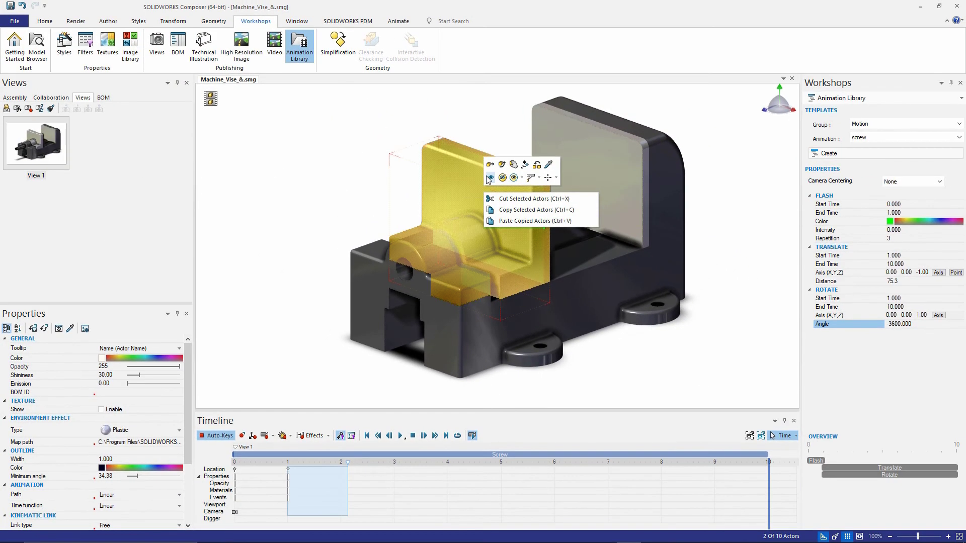
pyautogui.click(489, 178)
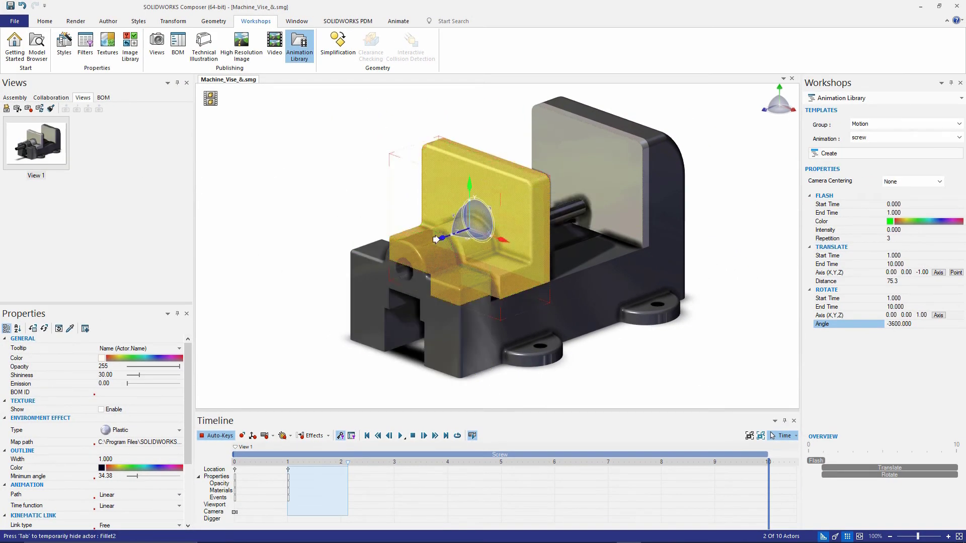
# Move the jaw -75.3 mm along Z at 10 seconds, then deselect it
pyautogui.click(435, 240)
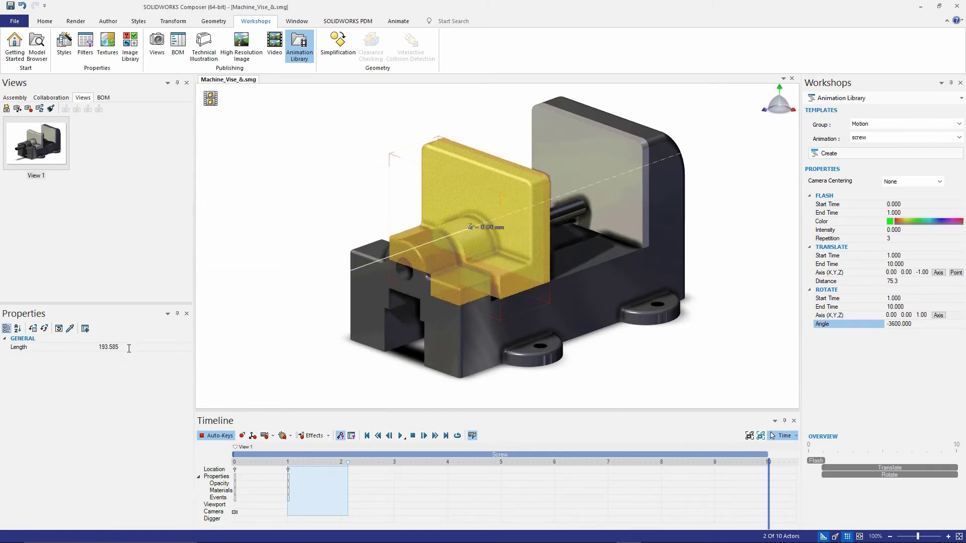
pyautogui.click(129, 348)
pyautogui.press('BackSpace')
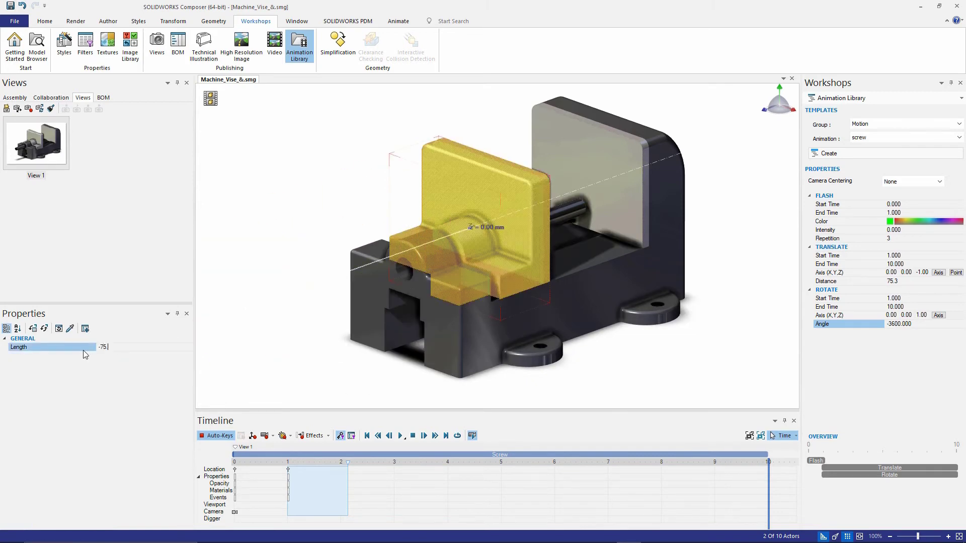
pyautogui.press('Return')
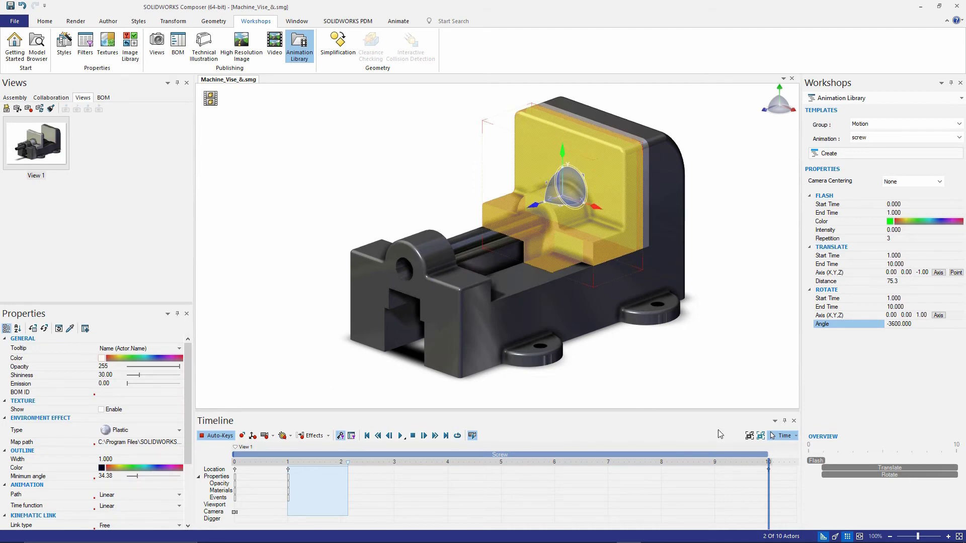
pyautogui.click(730, 391)
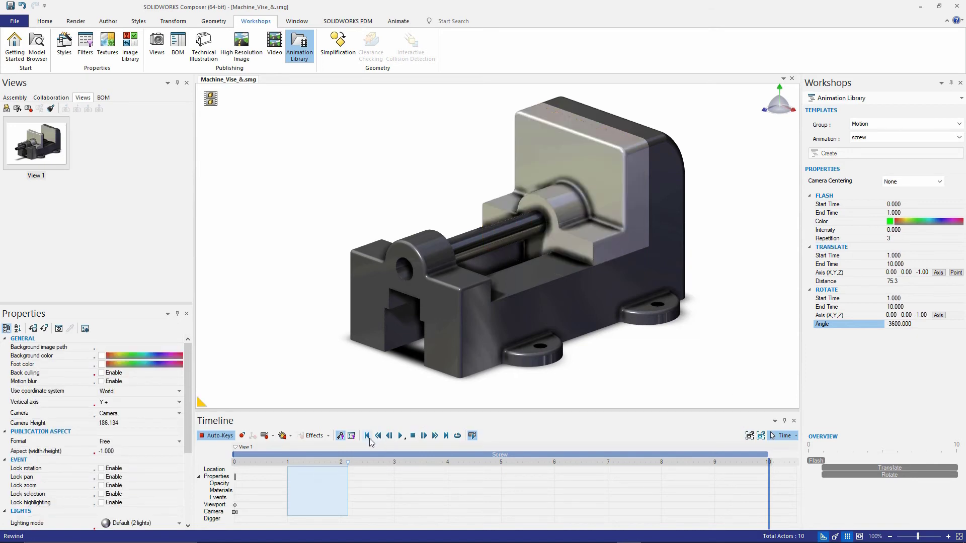
# Replay the animation from 0 s, then view the vise from its opposite side
pyautogui.click(367, 436)
pyautogui.click(400, 435)
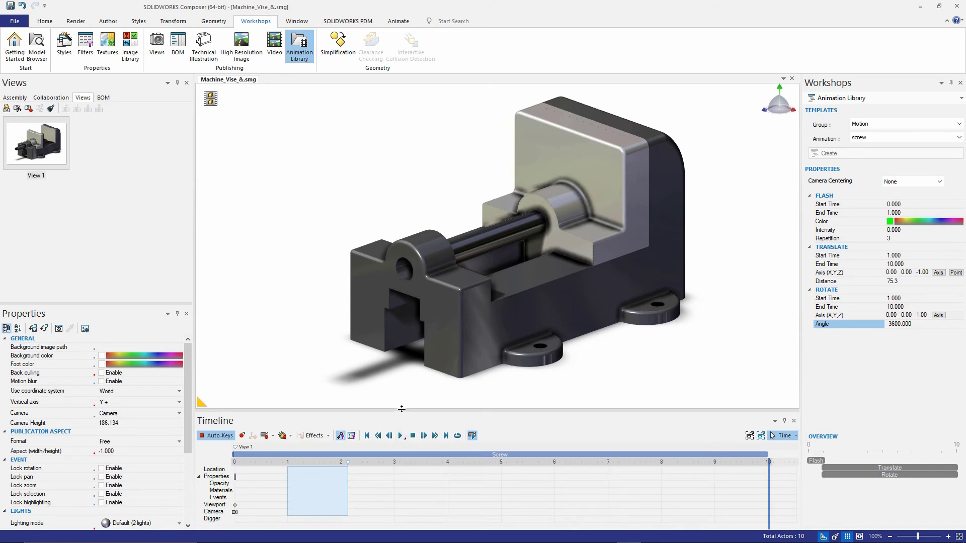
pyautogui.moveTo(377, 370); pyautogui.dragTo(445, 359)
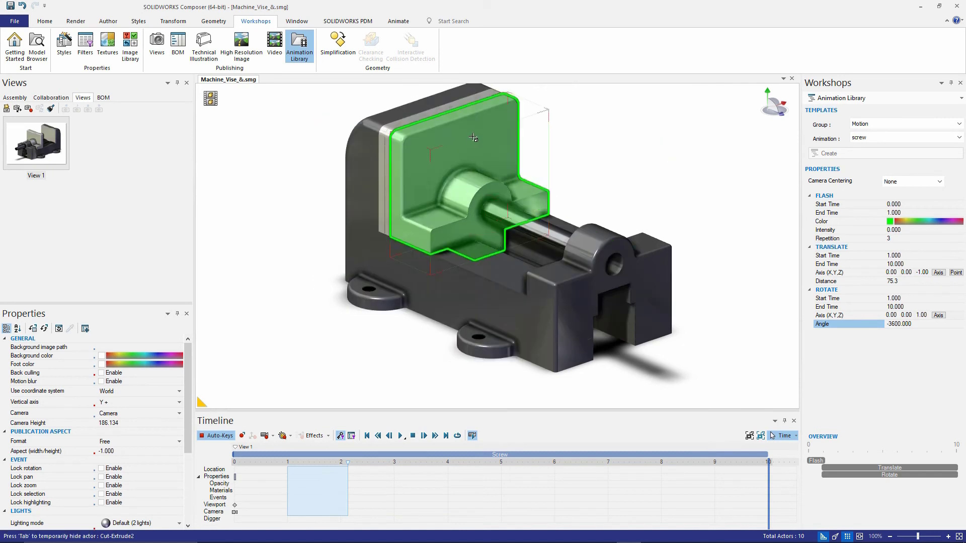
pyautogui.moveTo(470, 145); pyautogui.dragTo(479, 159)
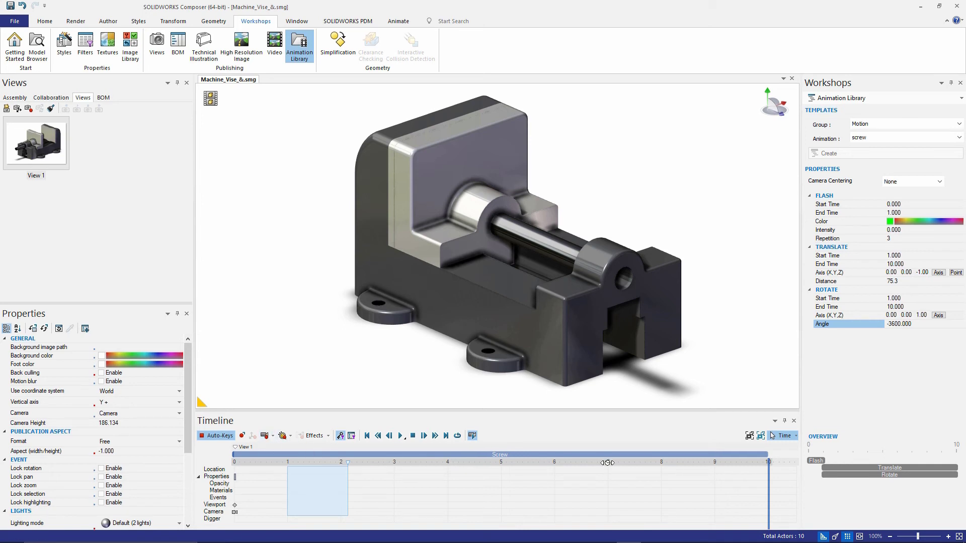
# Show keys for all actors, replay the animation from the start, and open the Video workshop
pyautogui.click(340, 436)
pyautogui.click(367, 436)
pyautogui.click(400, 436)
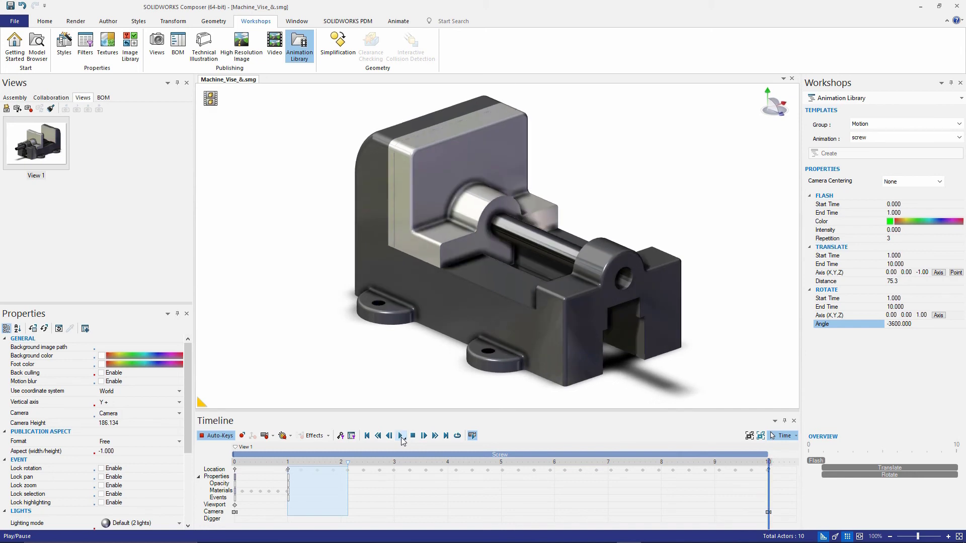
pyautogui.click(279, 55)
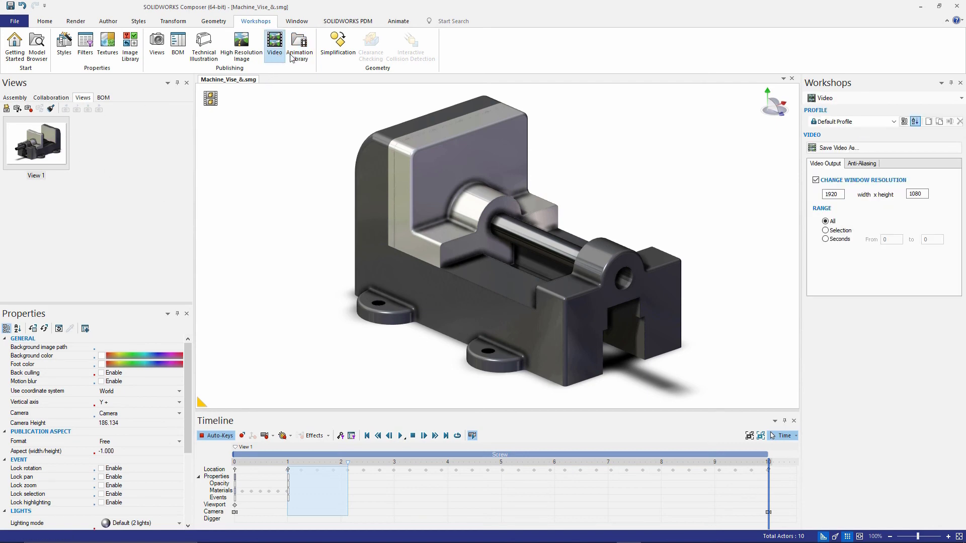